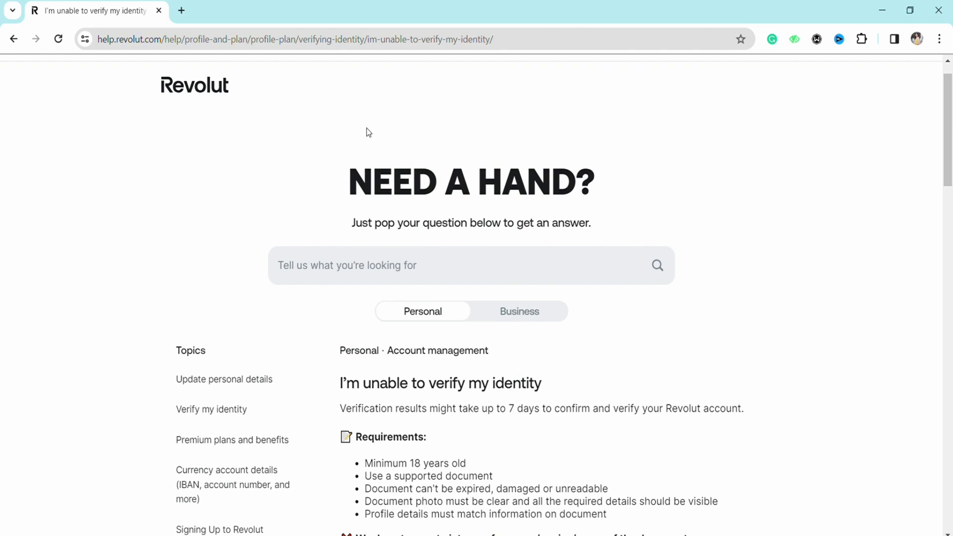
{"action": "scroll", "coordinate": [367, 132], "scroll_direction": "down", "scroll_amount": 3}
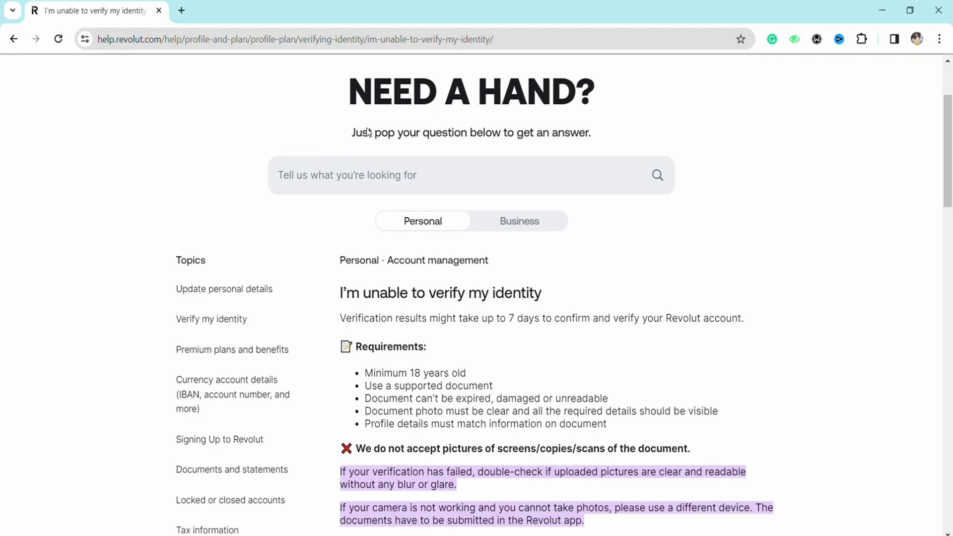
{"action": "scroll", "coordinate": [367, 131], "scroll_direction": "down", "scroll_amount": 2}
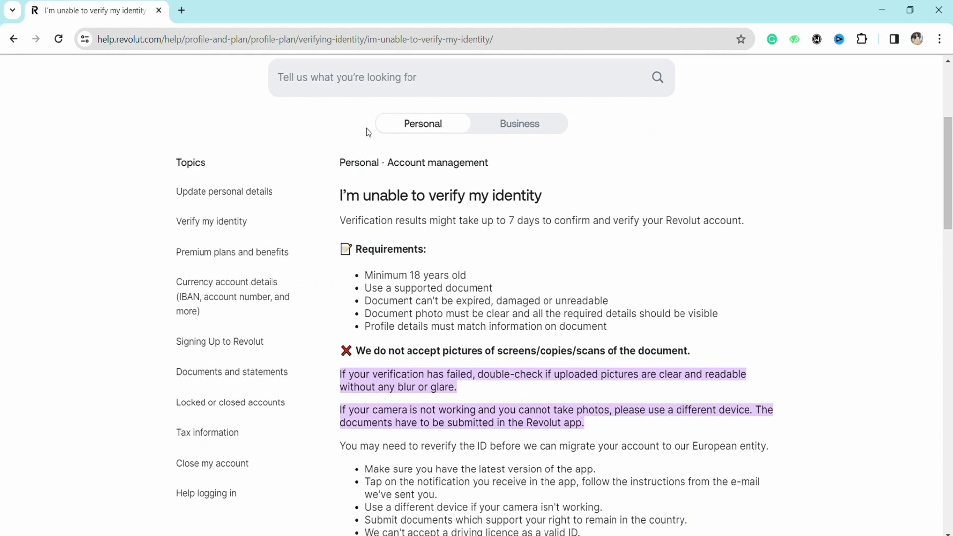
{"action": "scroll", "coordinate": [367, 132], "scroll_direction": "down", "scroll_amount": 3}
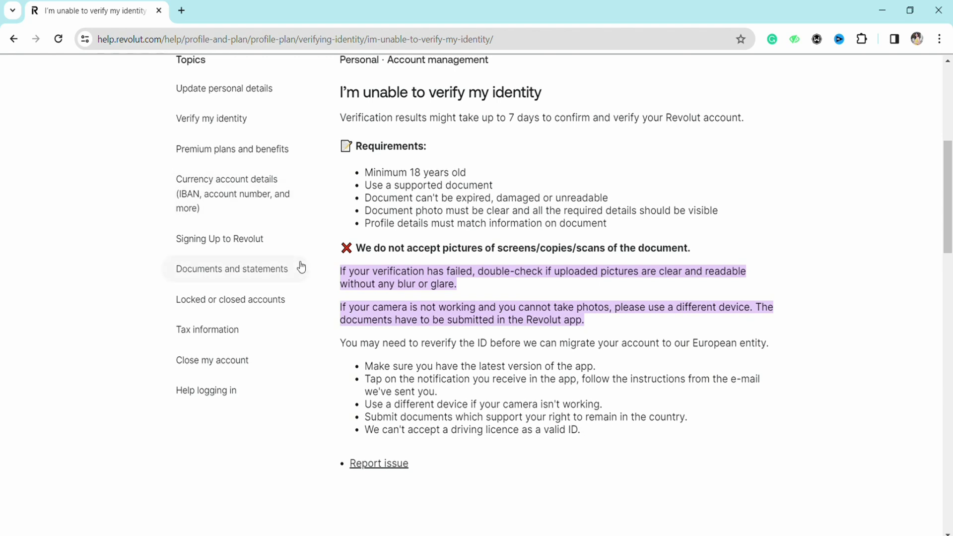
{"action": "scroll", "coordinate": [302, 266], "scroll_direction": "down", "scroll_amount": 1}
{"action": "scroll", "coordinate": [302, 266], "scroll_direction": "down", "scroll_amount": 1}
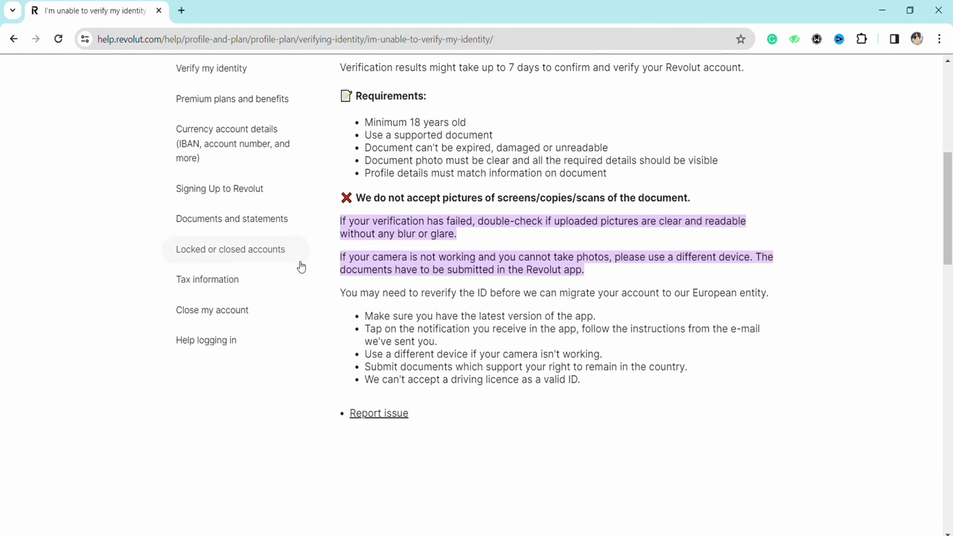